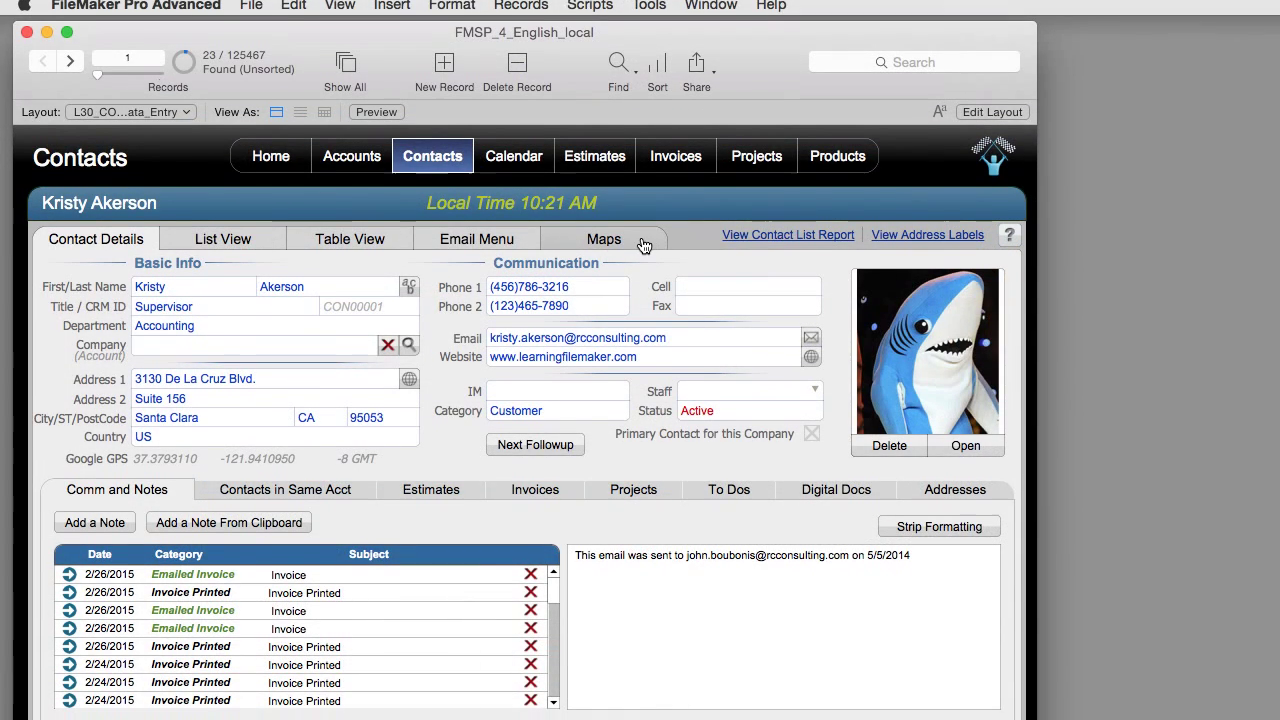
- Change the contact's Status to Inactive and check its updated marker on the Maps tab
left_click(645, 245)
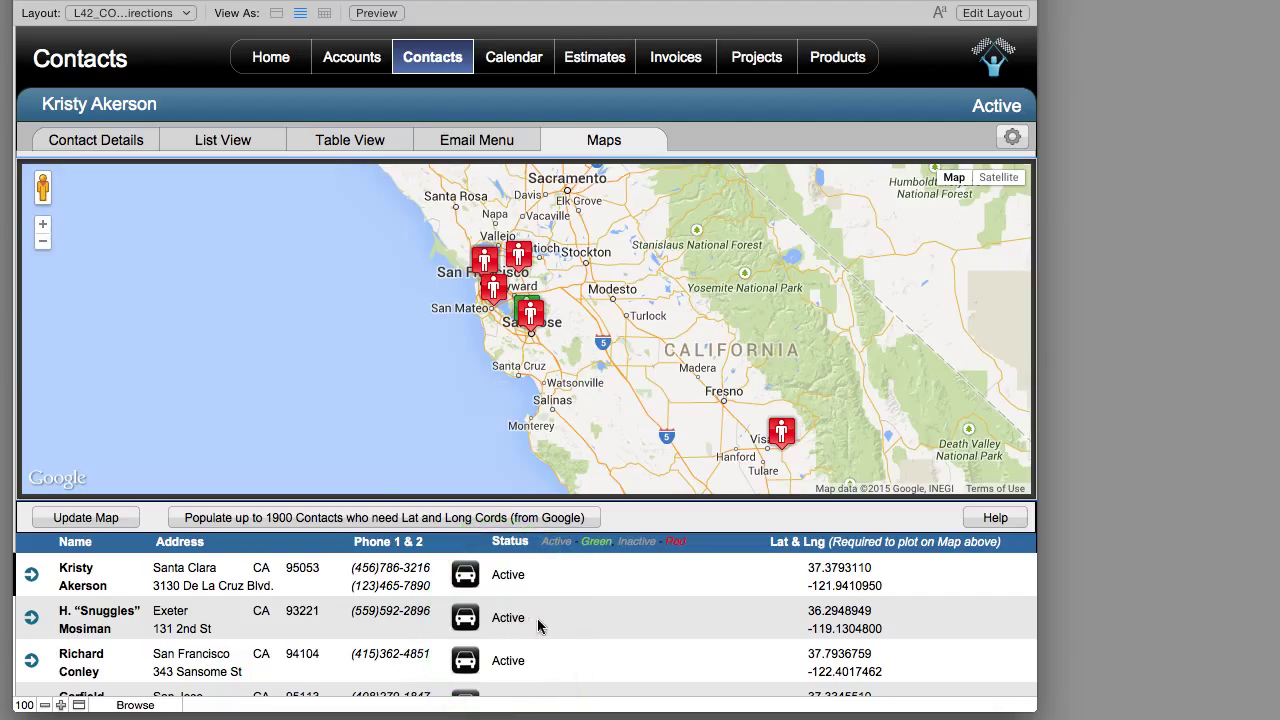
left_click(103, 145)
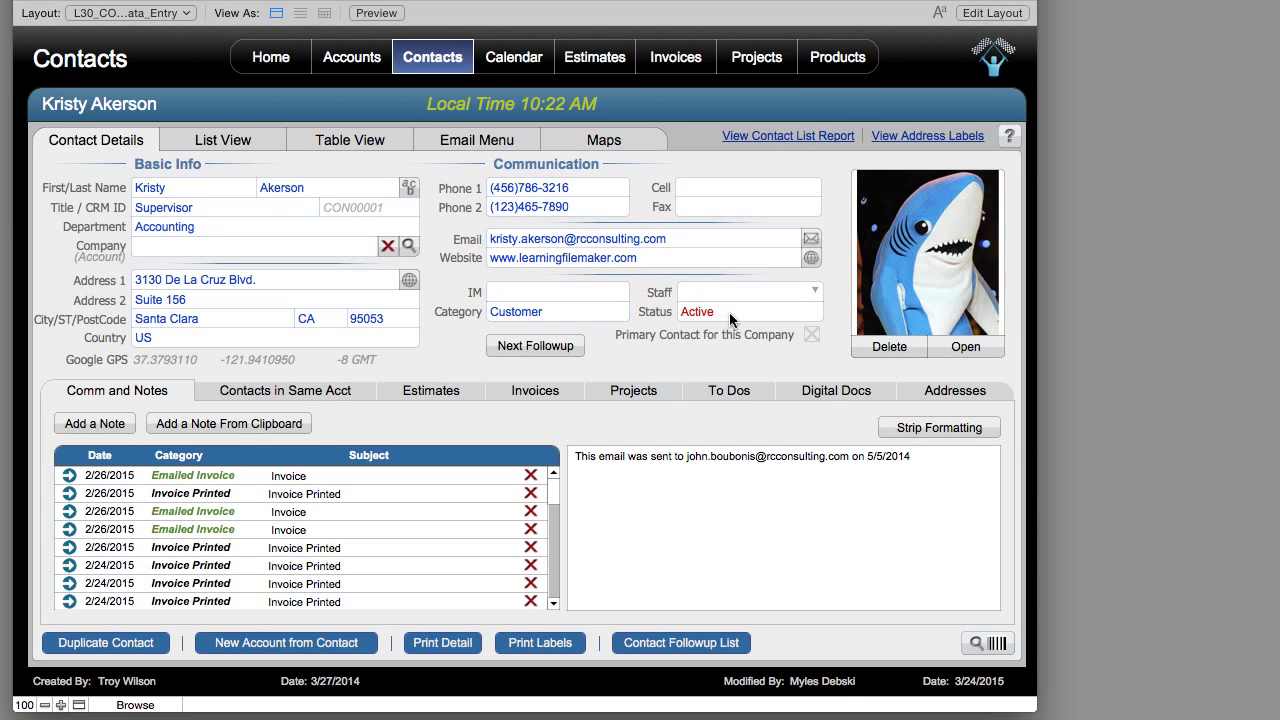
left_click(728, 312)
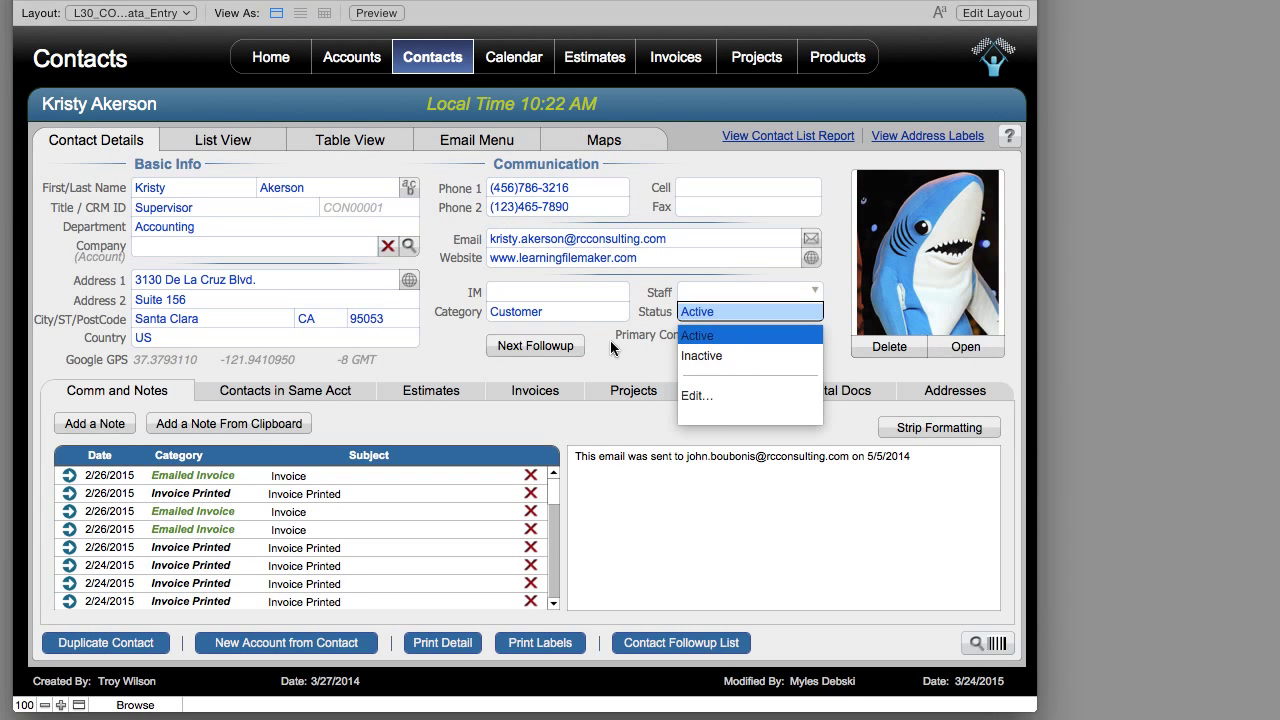
left_click(716, 356)
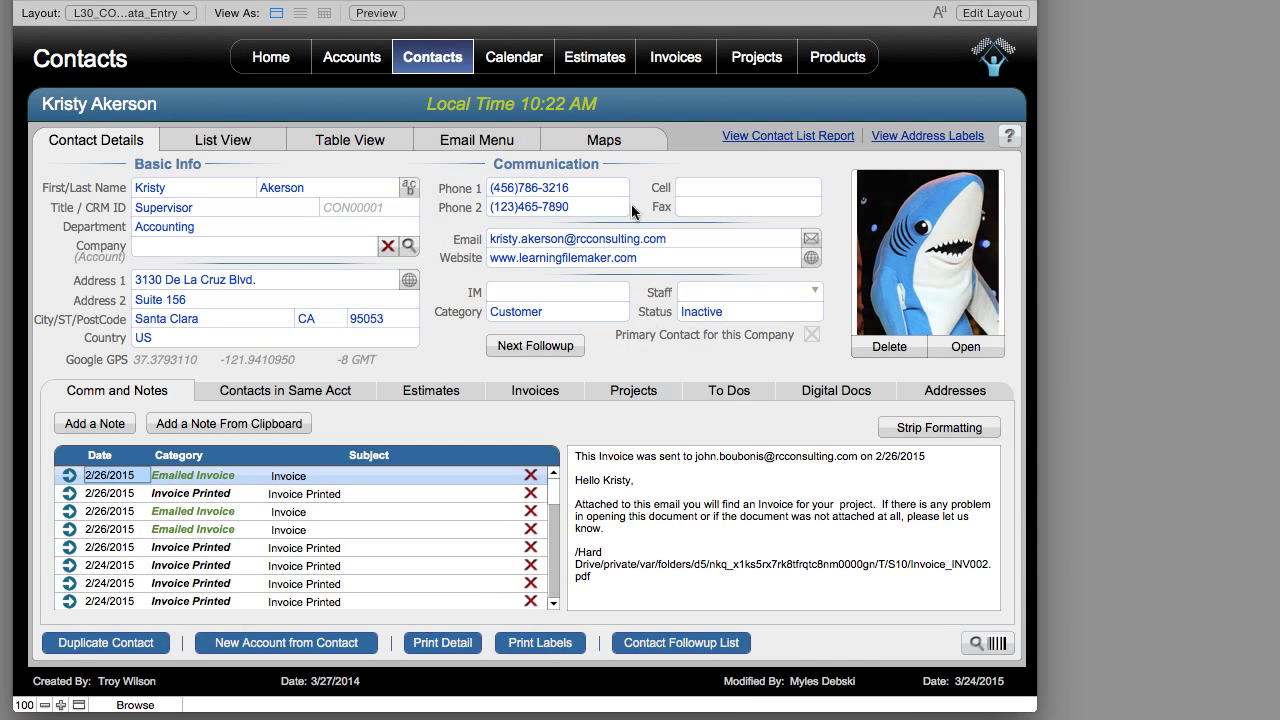
left_click(605, 148)
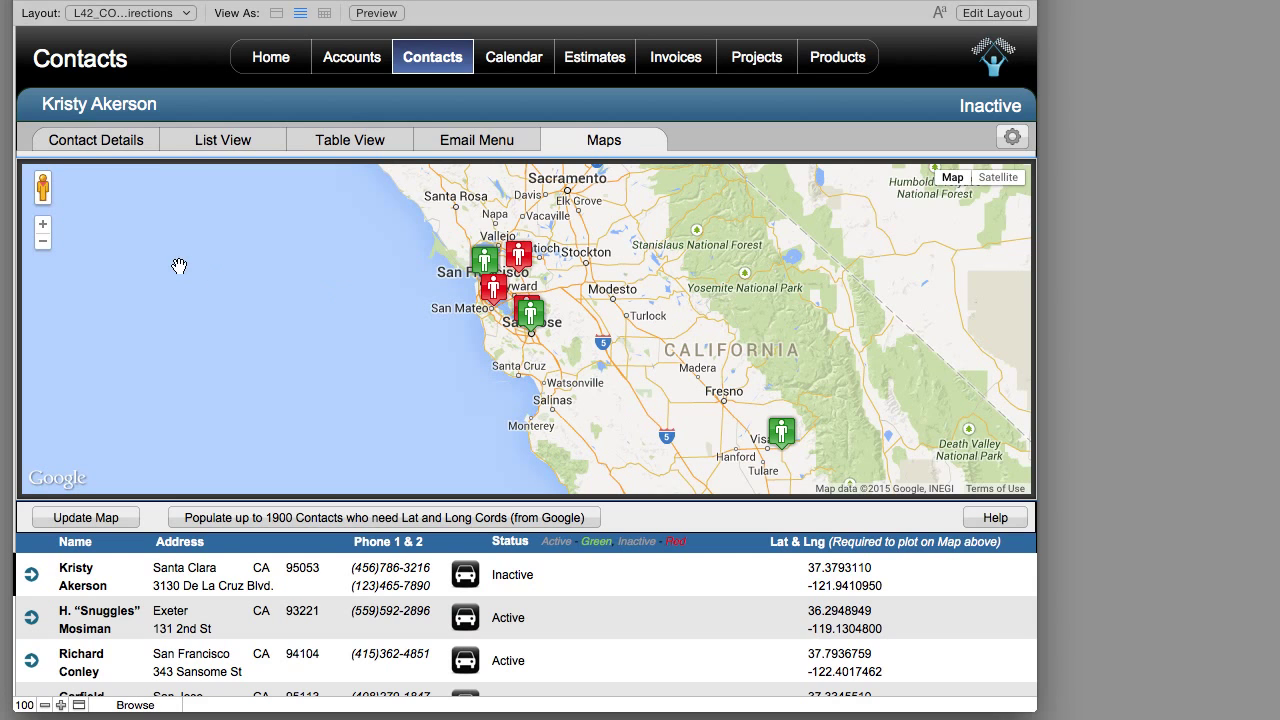
- Zoom and pan the map into the South Bay, centring San Jose's markers
left_click(42, 228)
left_click(42, 226)
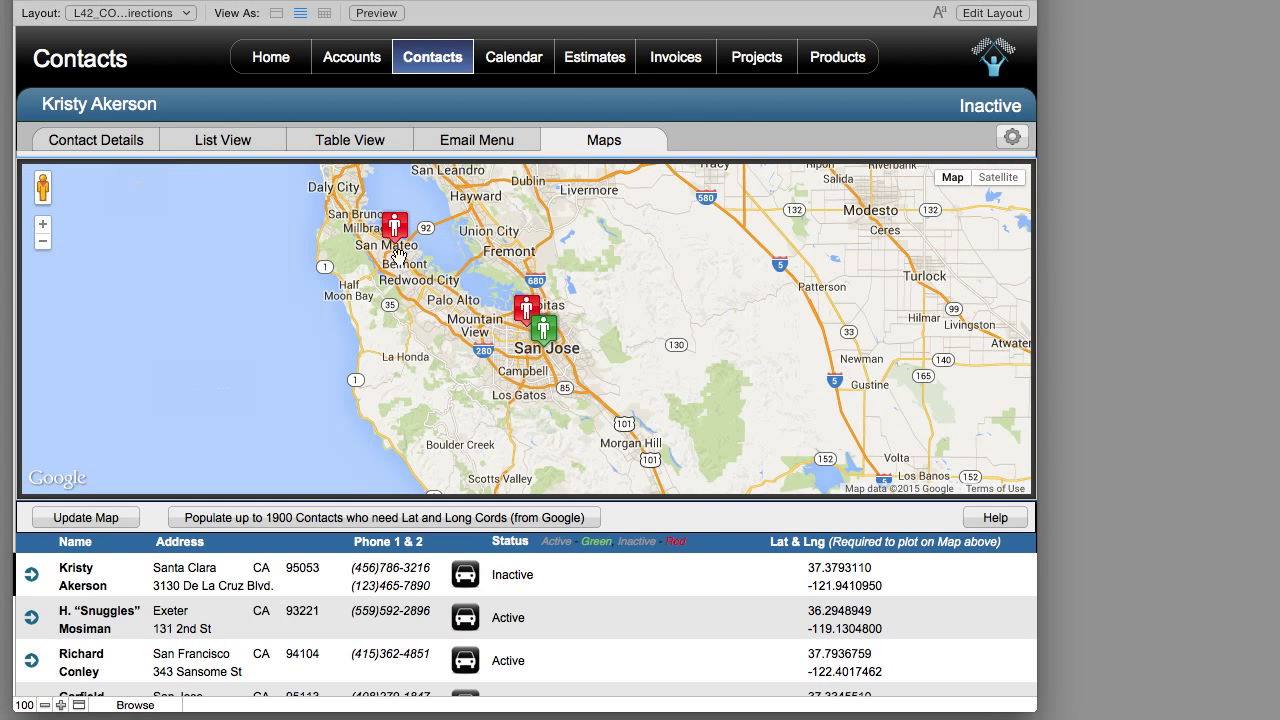
left_click(42, 226)
left_click_drag(224, 265, 278, 385)
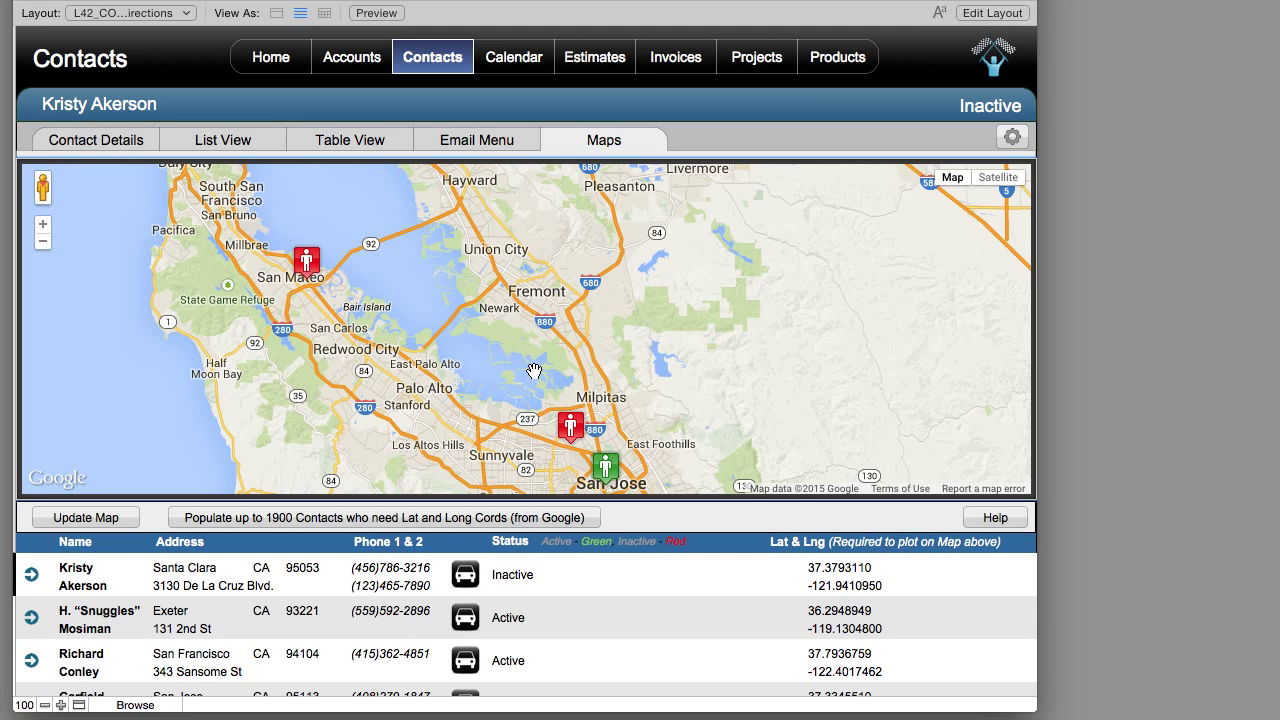
left_click(43, 228)
left_click_drag(569, 391, 522, 219)
left_click(43, 225)
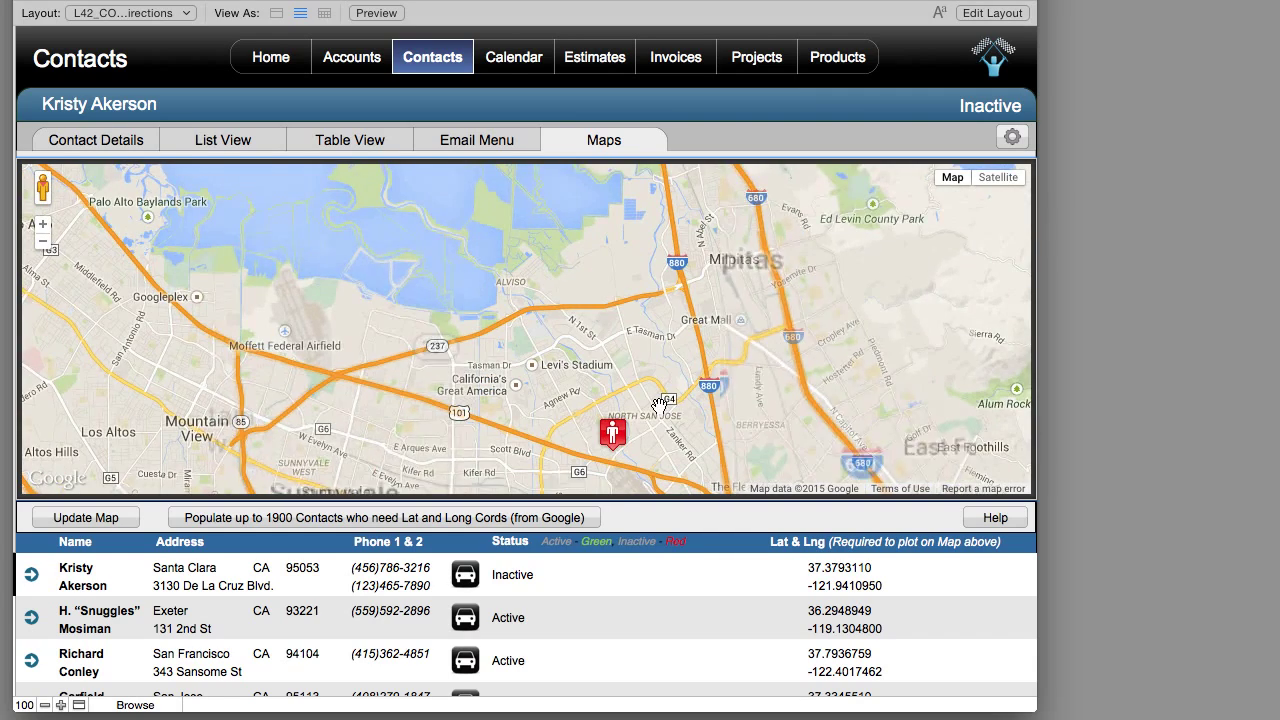
left_click_drag(693, 380, 594, 233)
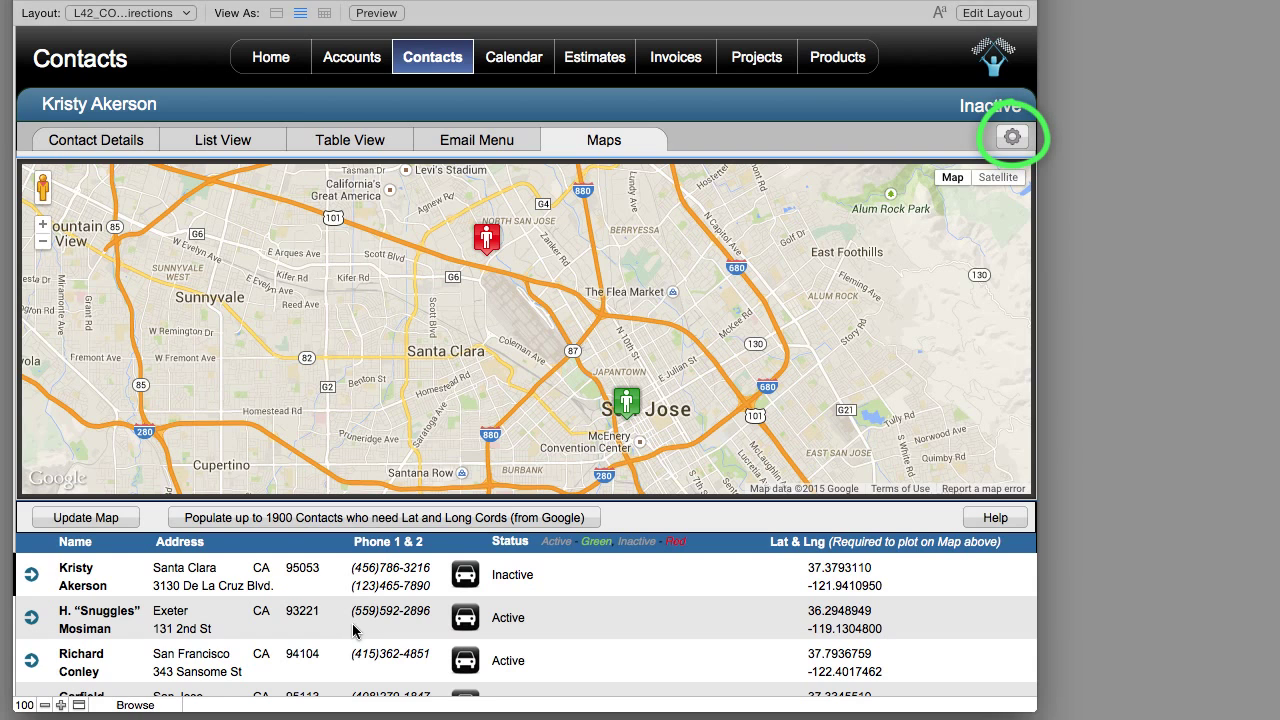
- In map preferences, keep the ROADMAP type and raise Max Records Viewable from 15 to 50
left_click(1012, 138)
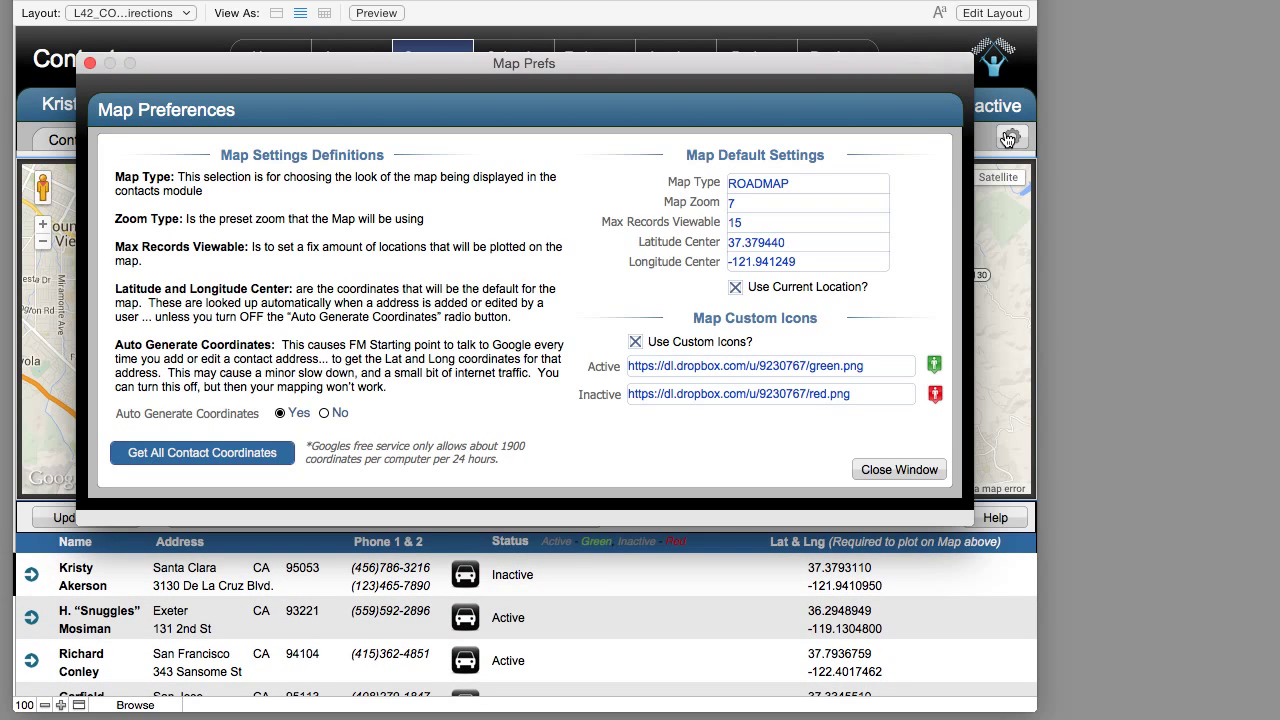
left_click(746, 181)
left_click(758, 184)
left_click(760, 226)
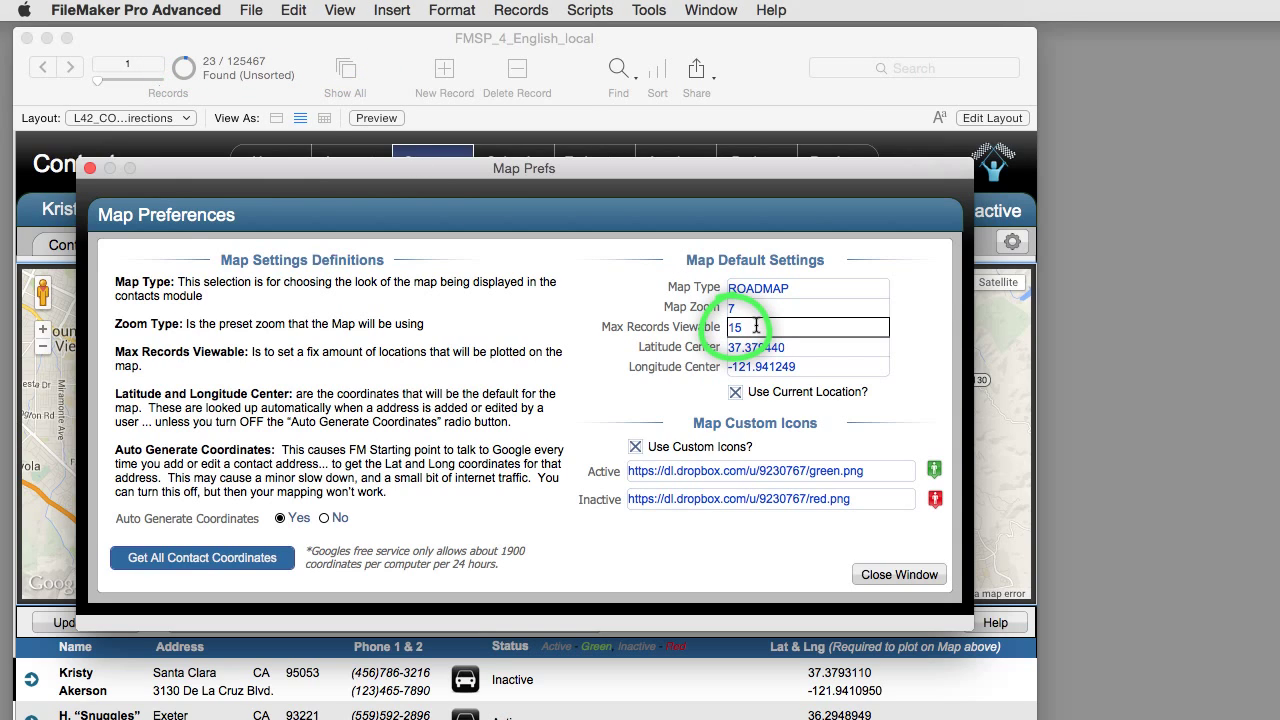
left_click_drag(756, 326, 650, 332)
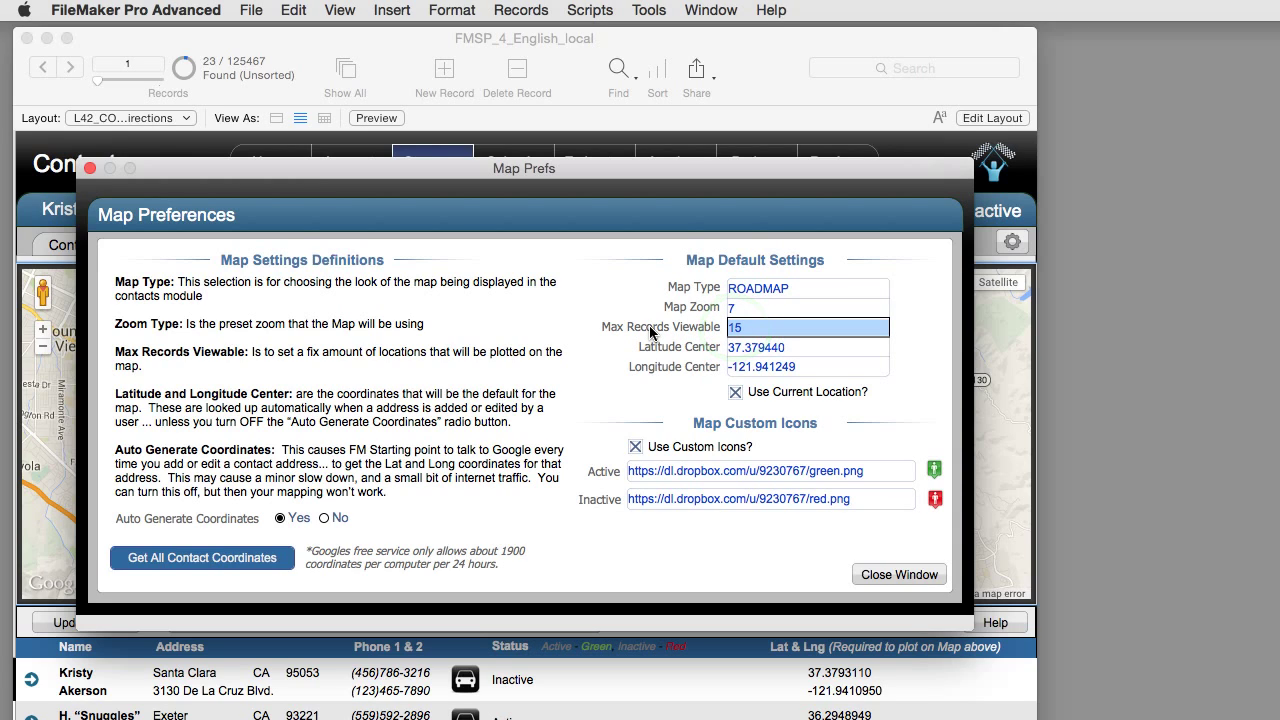
type("23")
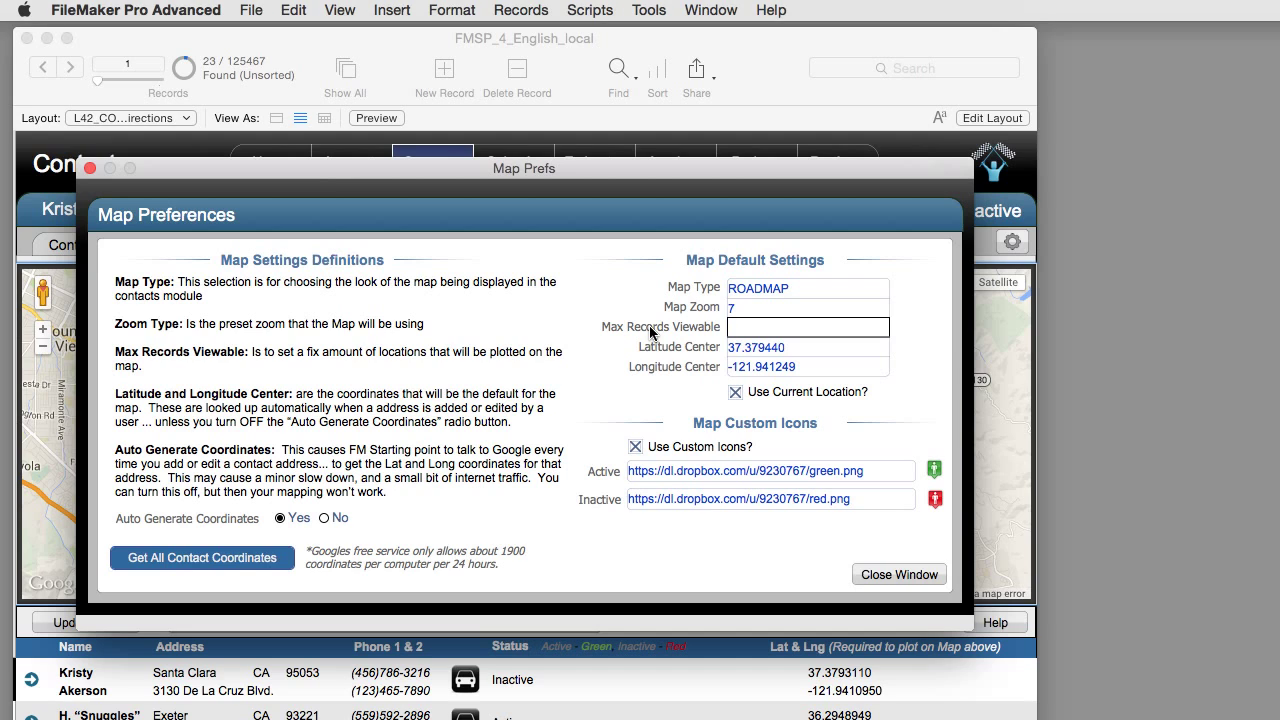
left_click(930, 360)
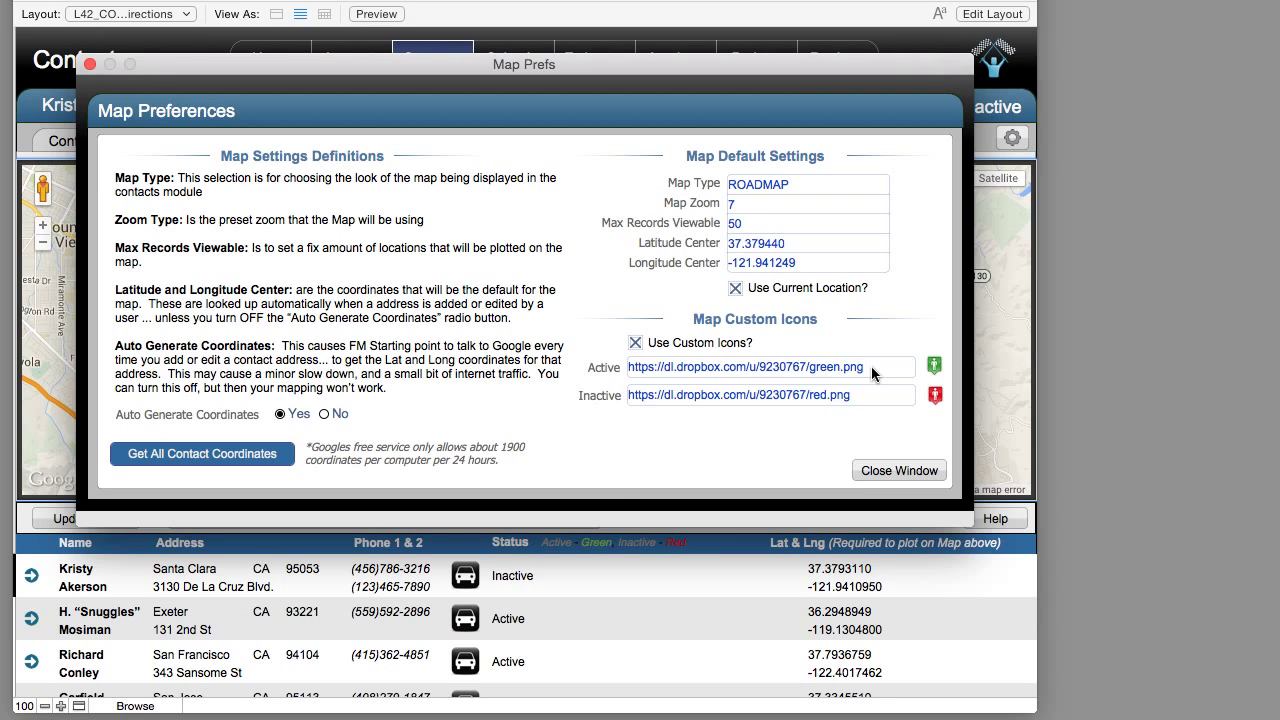
- Review the active marker icon choices without changing them, then close the preferences
left_click(872, 368)
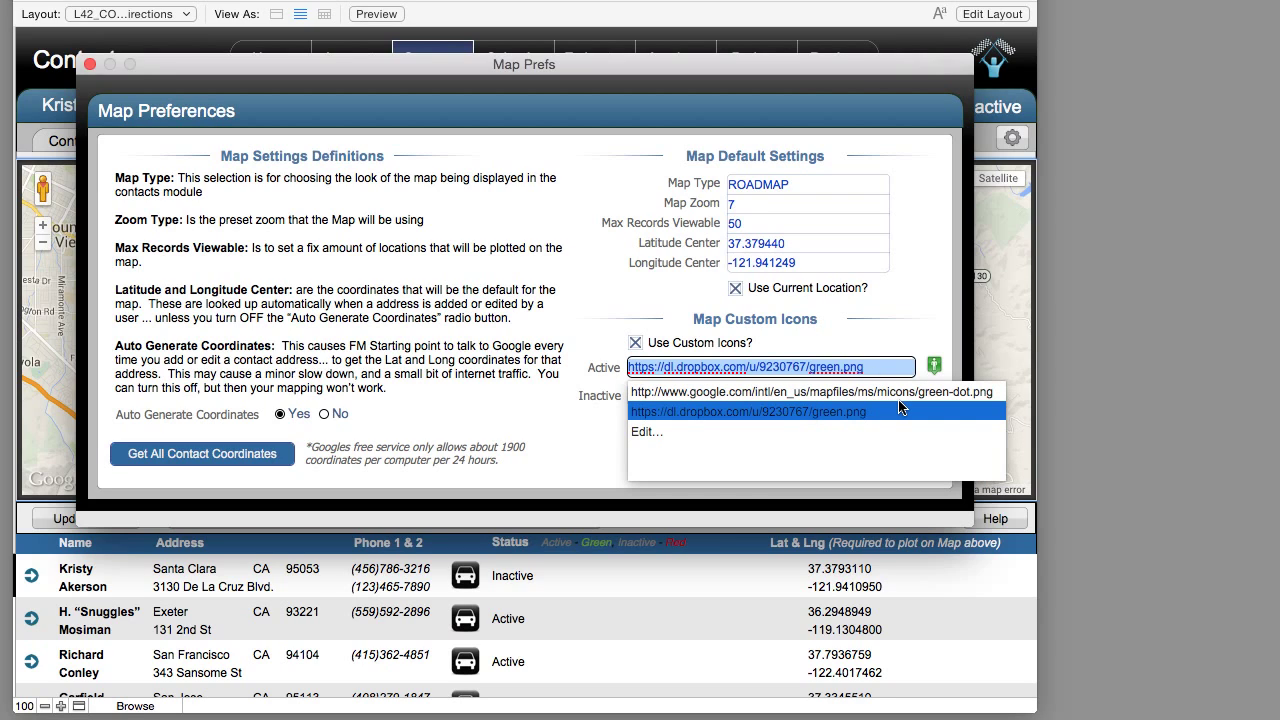
left_click(914, 332)
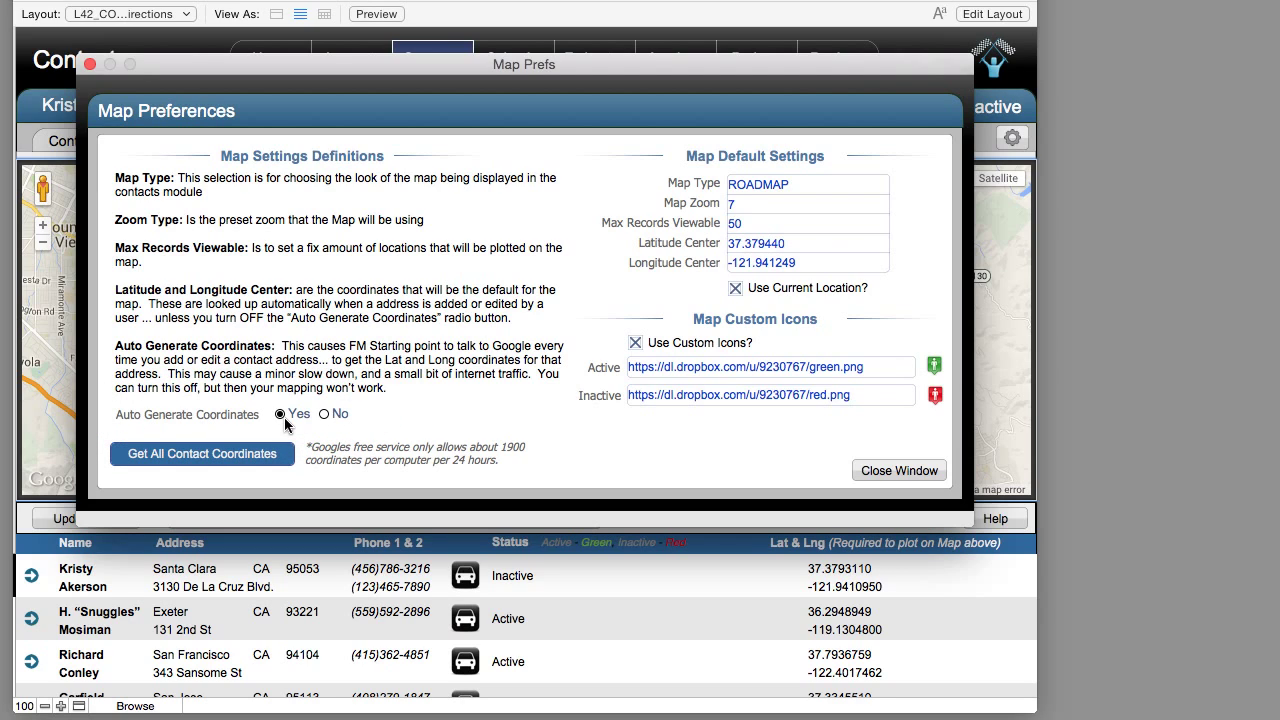
left_click(893, 470)
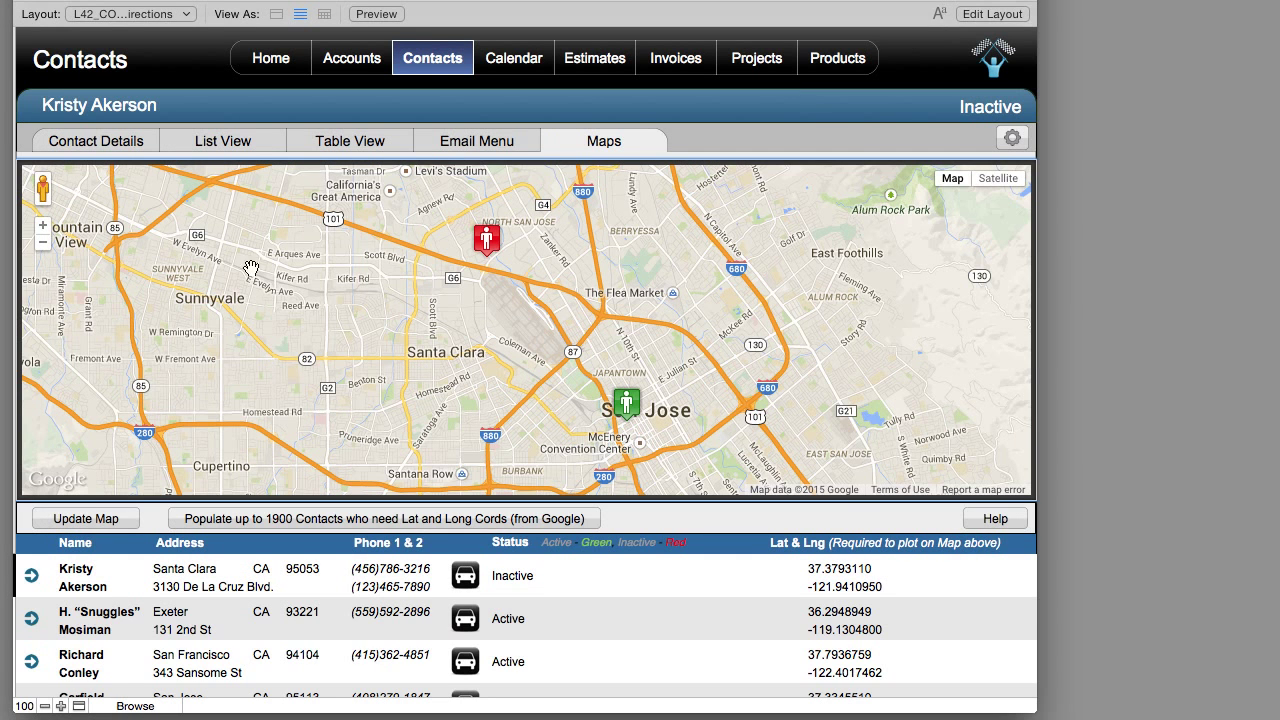
- Switch to the Contact Details tab to show the Inactive contact's record
left_click(140, 150)
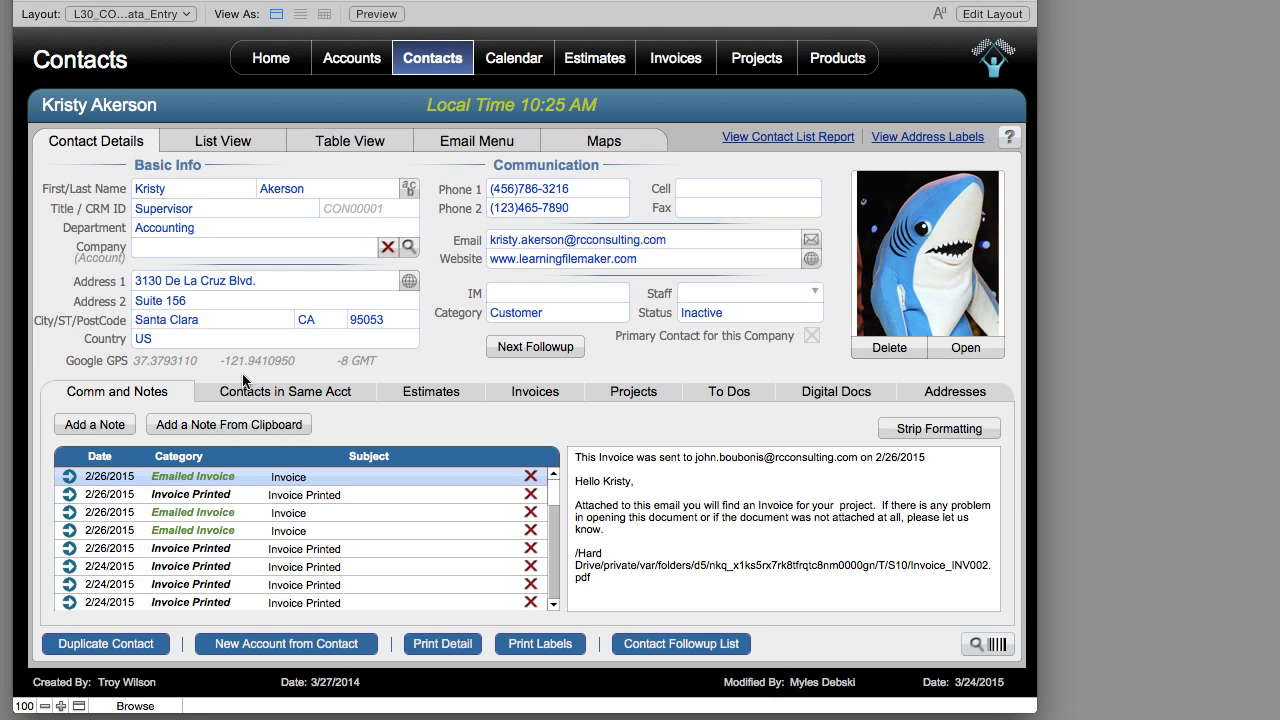
- Show the Maps tab and review the Auto Generate Coordinates setting in map preferences
left_click(592, 137)
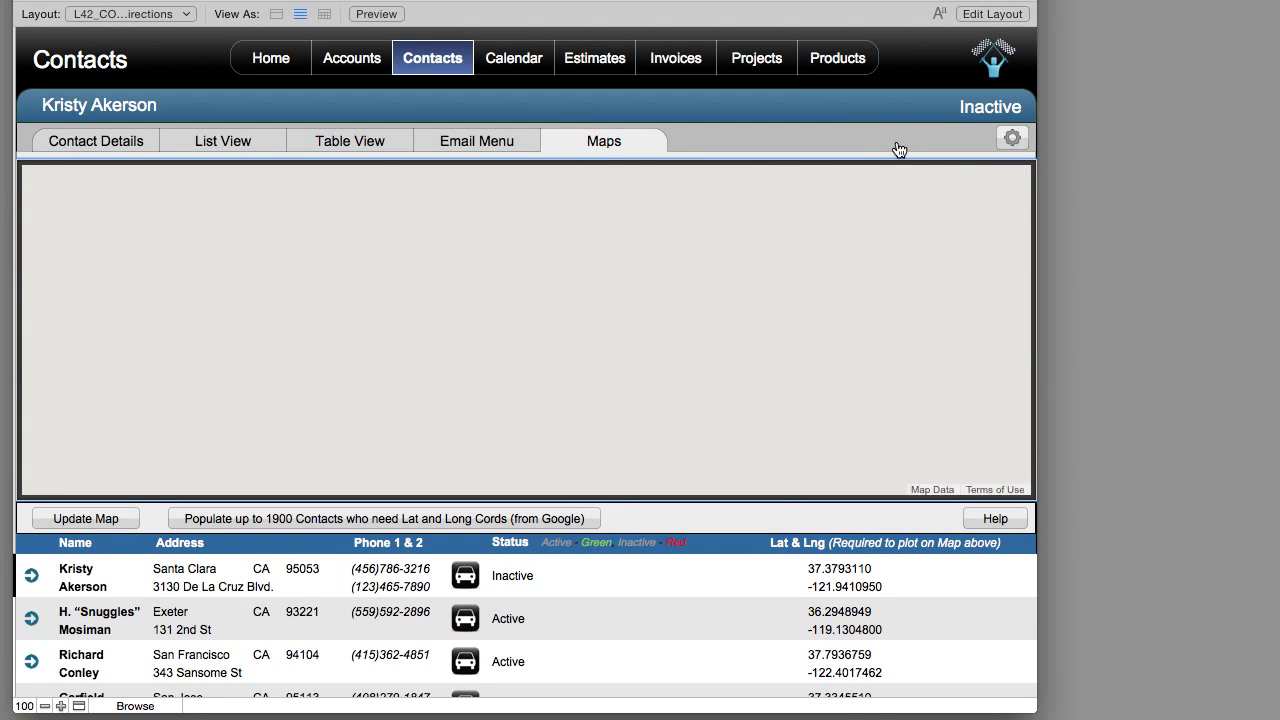
left_click(1009, 140)
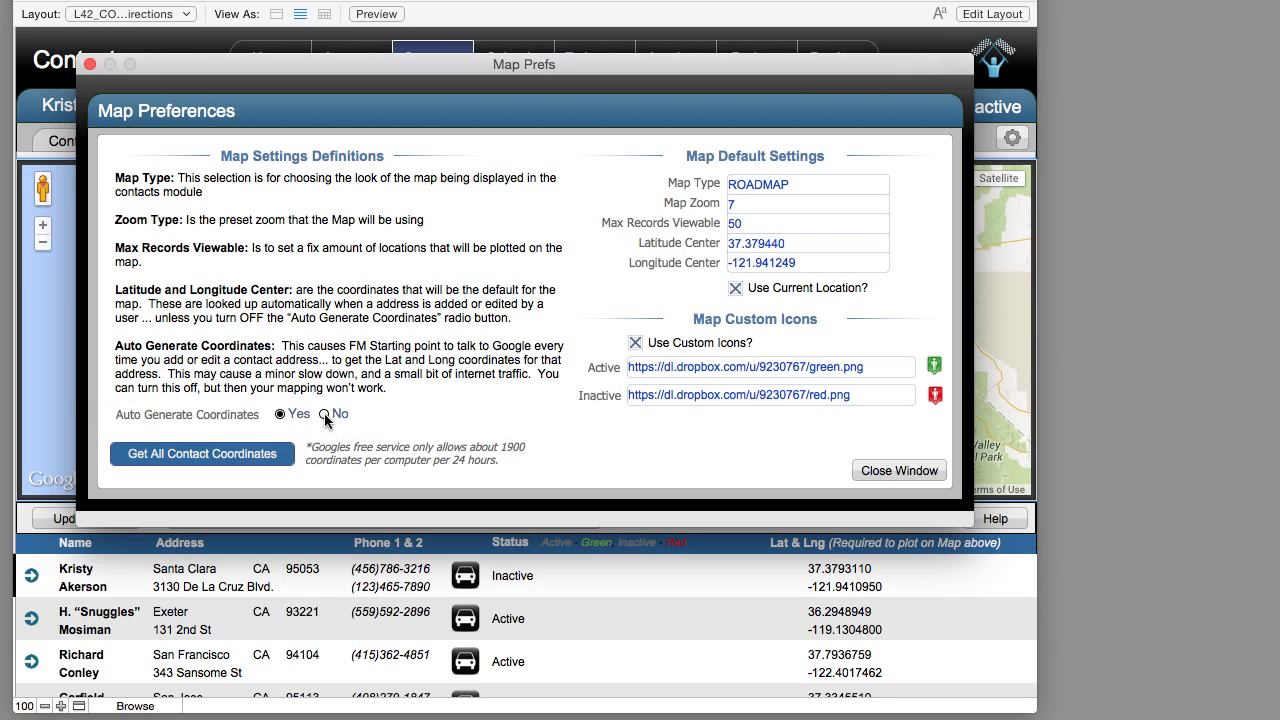
left_click(905, 470)
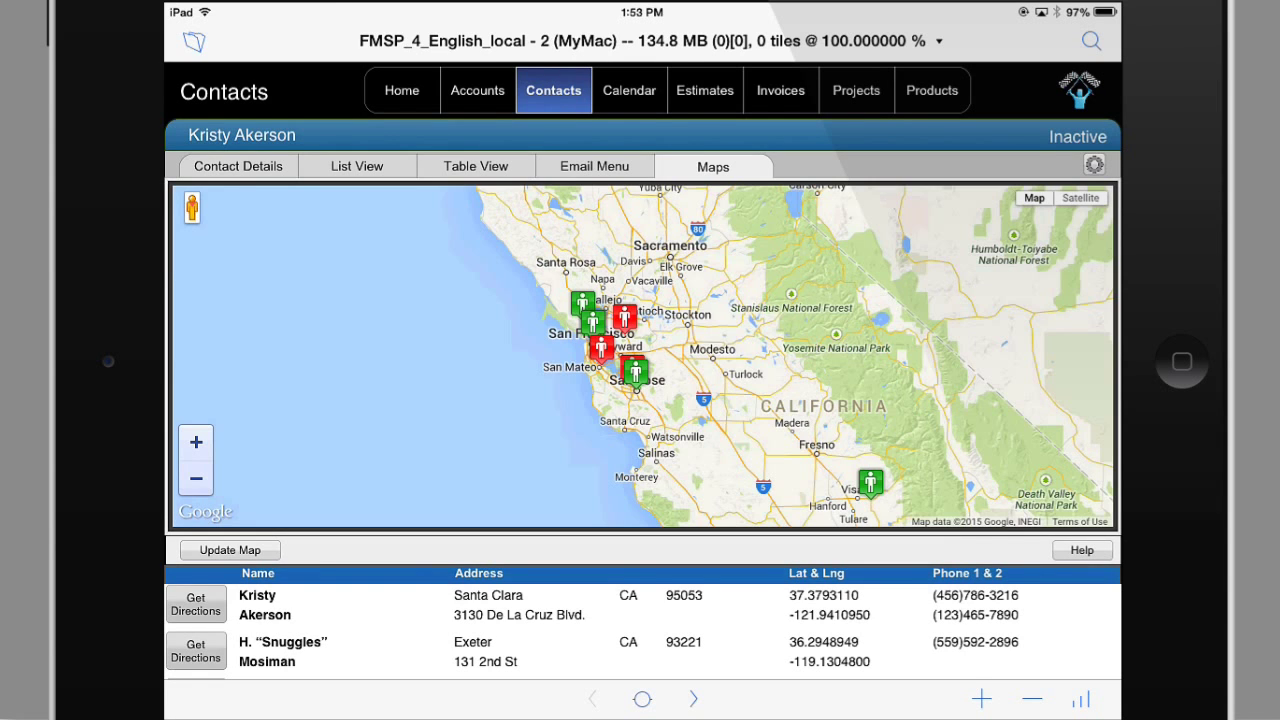
- Zoom the iPad map into Santa Clara and San Jose, then scroll the contact list
scroll(635, 375, "up", 5)
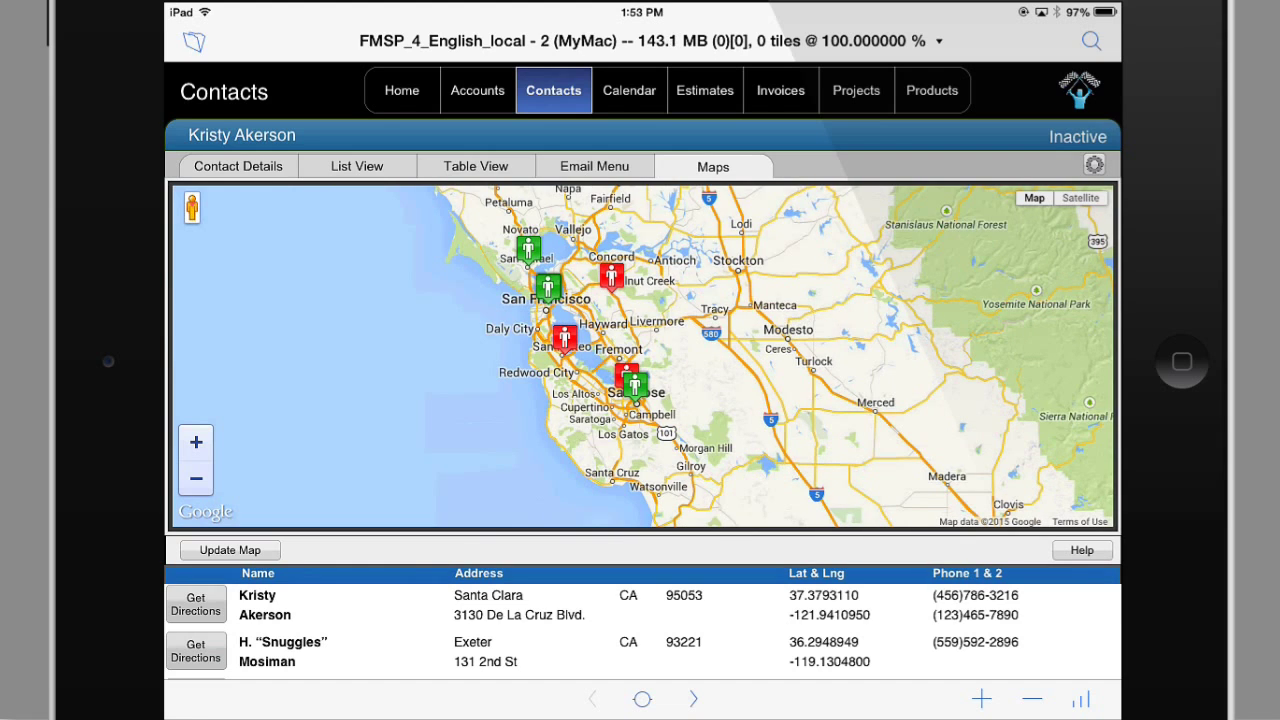
scroll(612, 292, "up", 5)
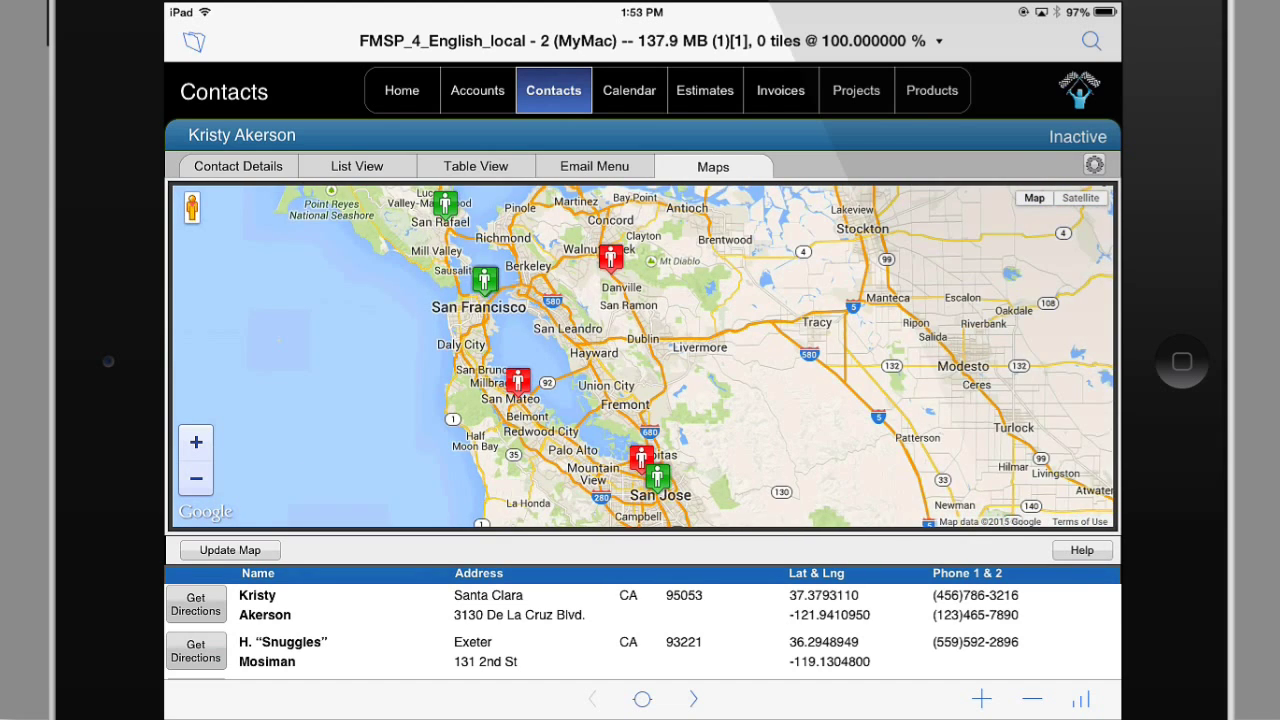
scroll(749, 516, "up", 4)
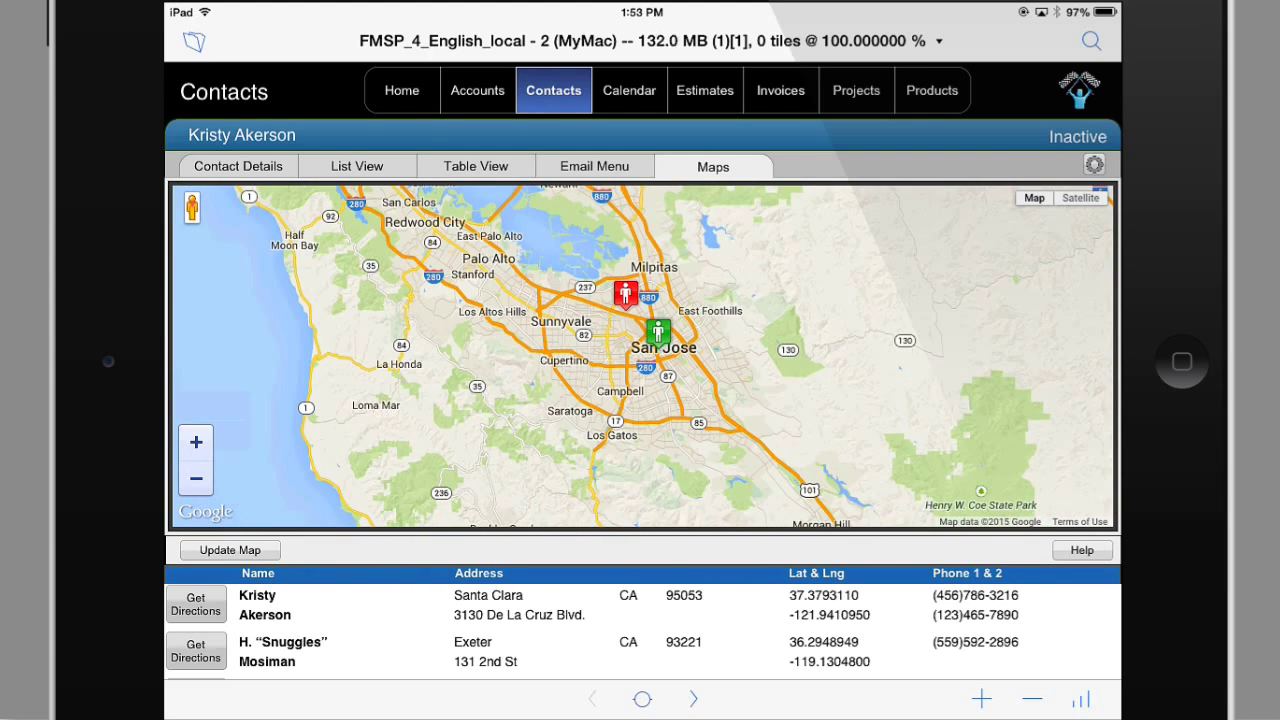
double_click(674, 258)
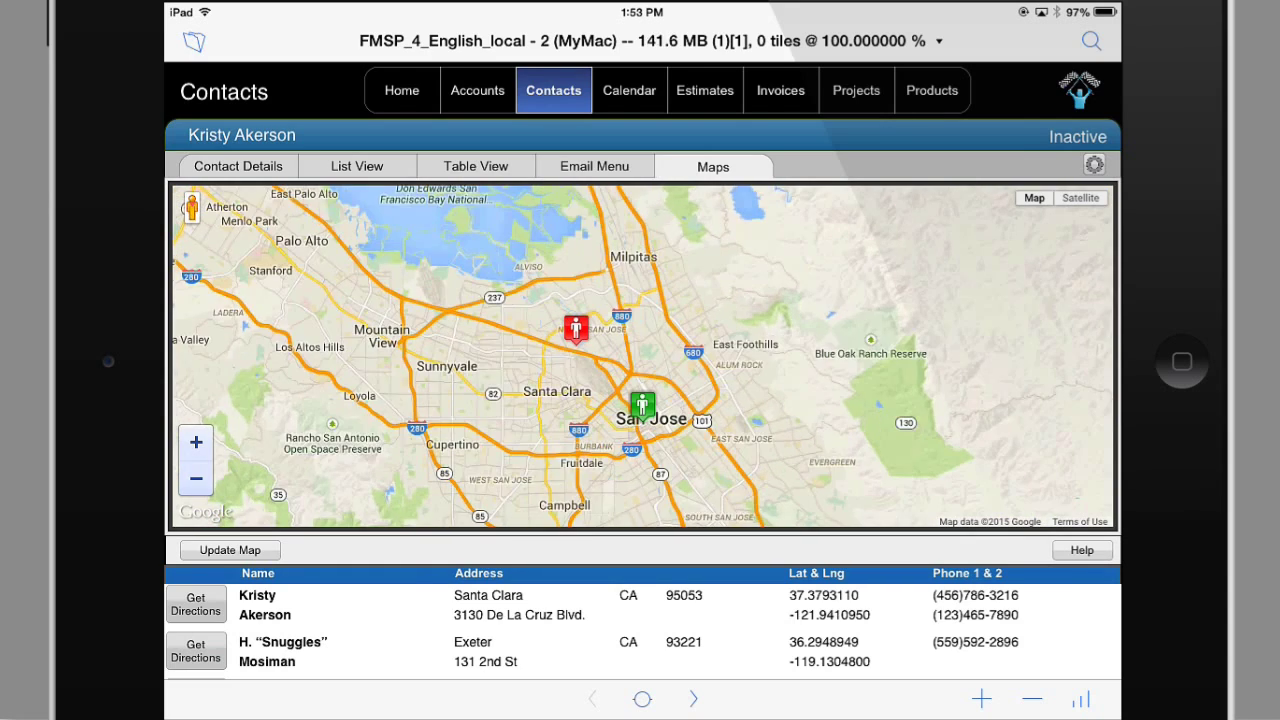
double_click(630, 399)
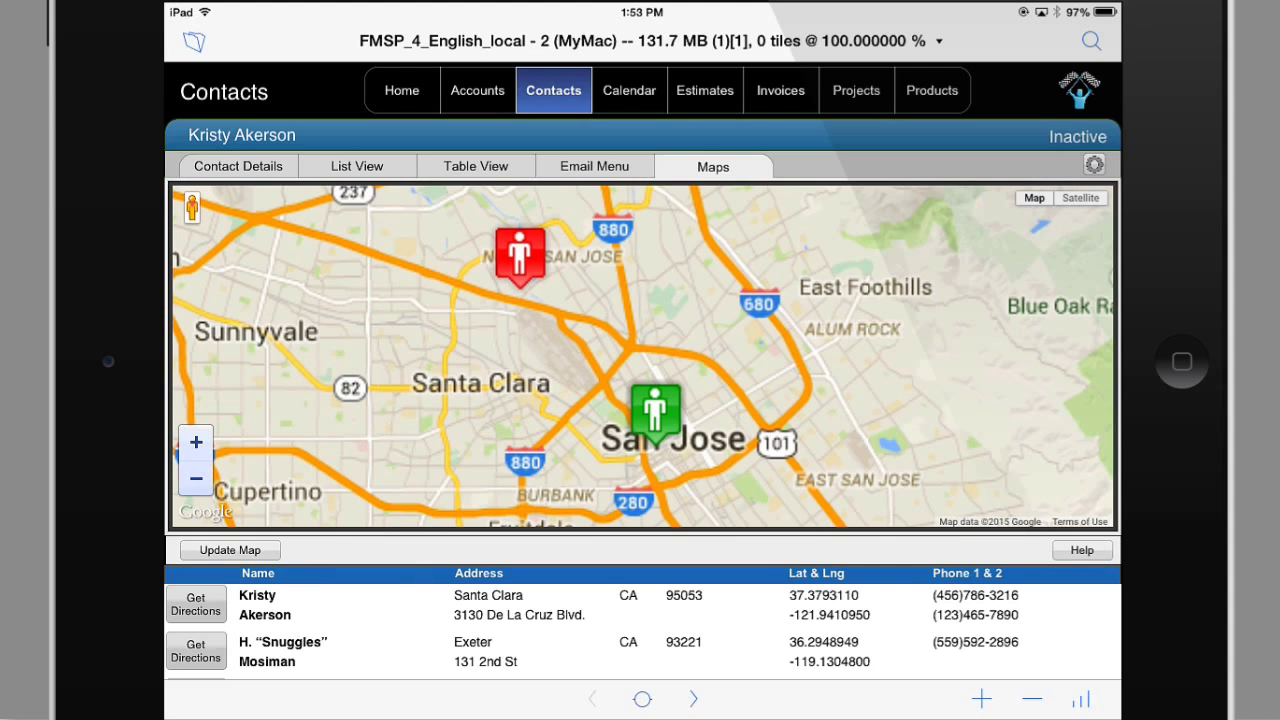
left_click_drag(643, 356, 659, 340)
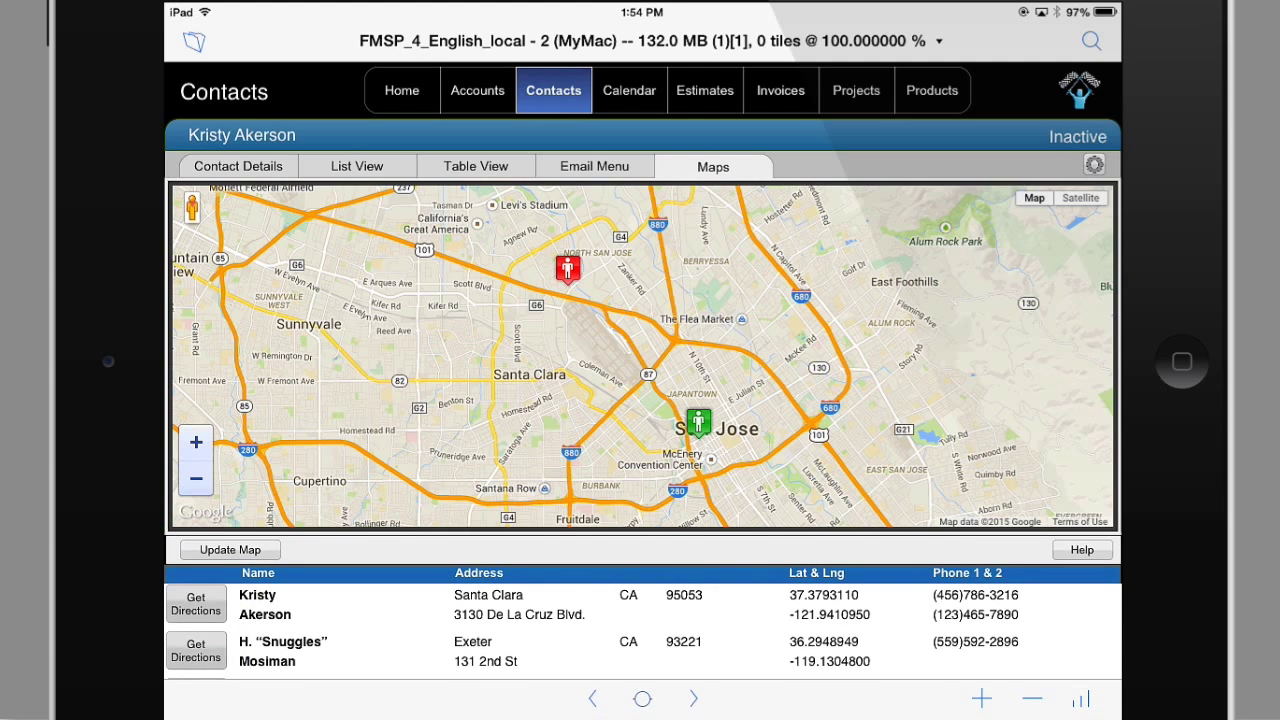
scroll(640, 630, "down", 2)
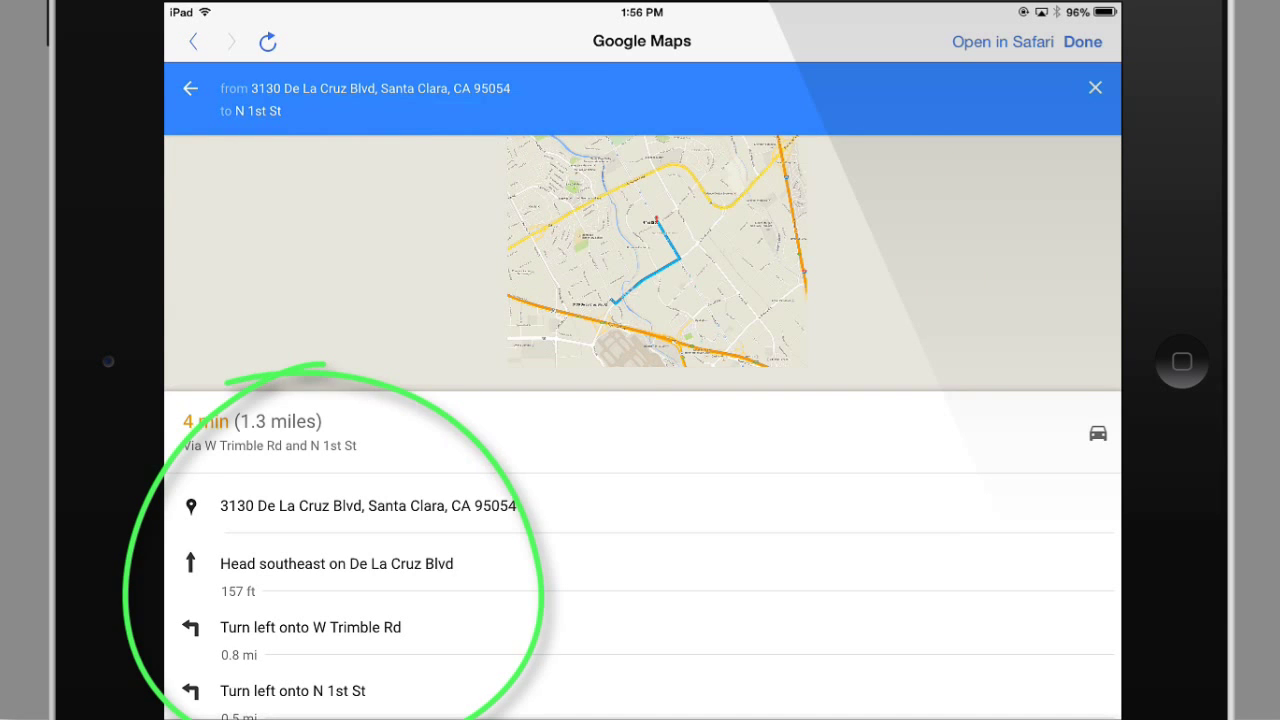
- Scroll through the Google Maps turn-by-turn steps to the N 1st St destination
scroll(640, 580, "down", 2)
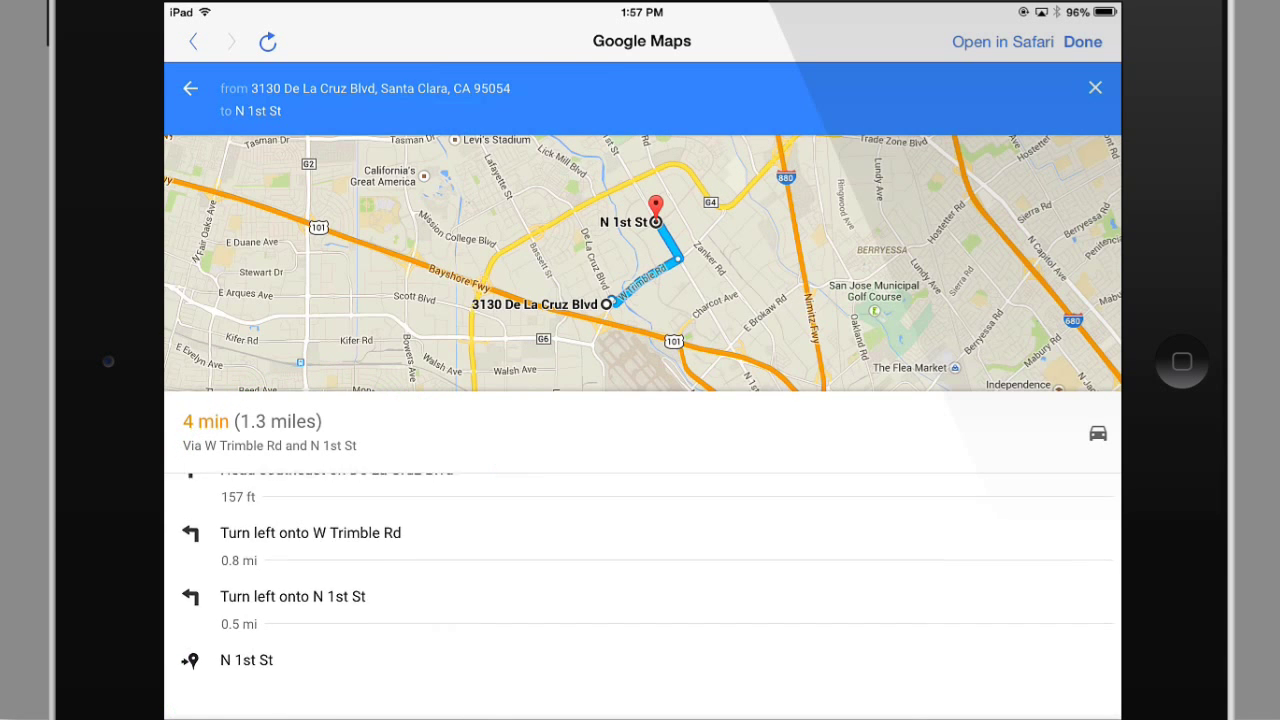